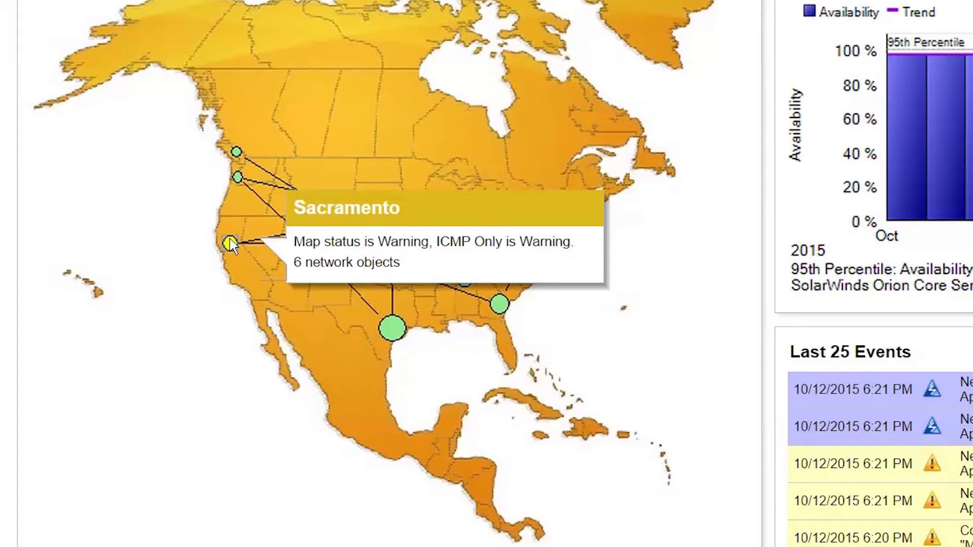
Open the Sacramento site map from the WAN map.
click(229, 243)
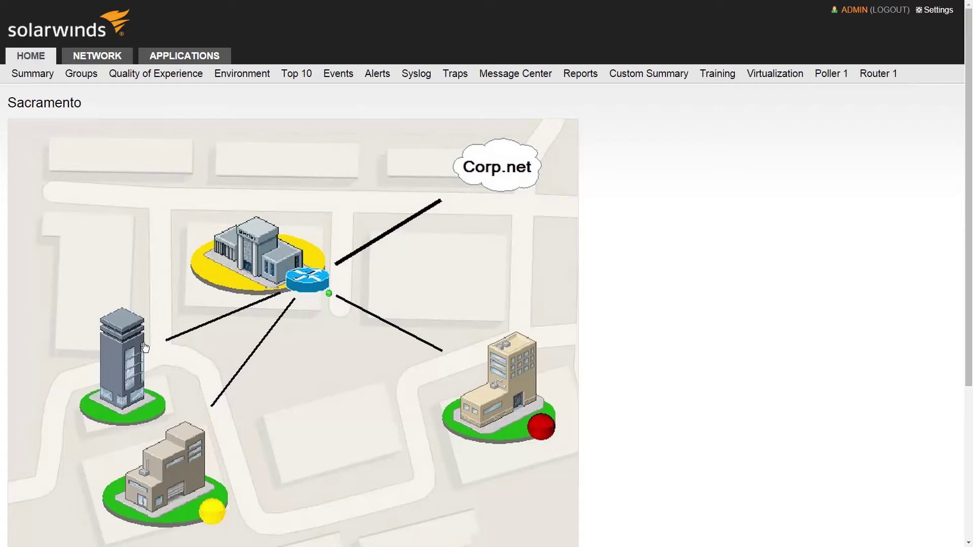
mouse_move(121, 361)
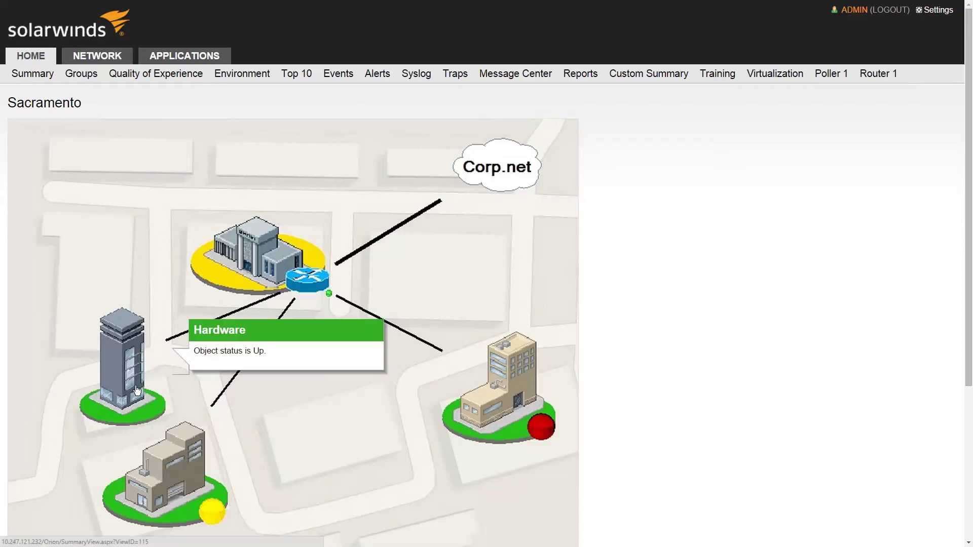
Open the Hardware building's floors overview, then the Sales group details page.
click(137, 390)
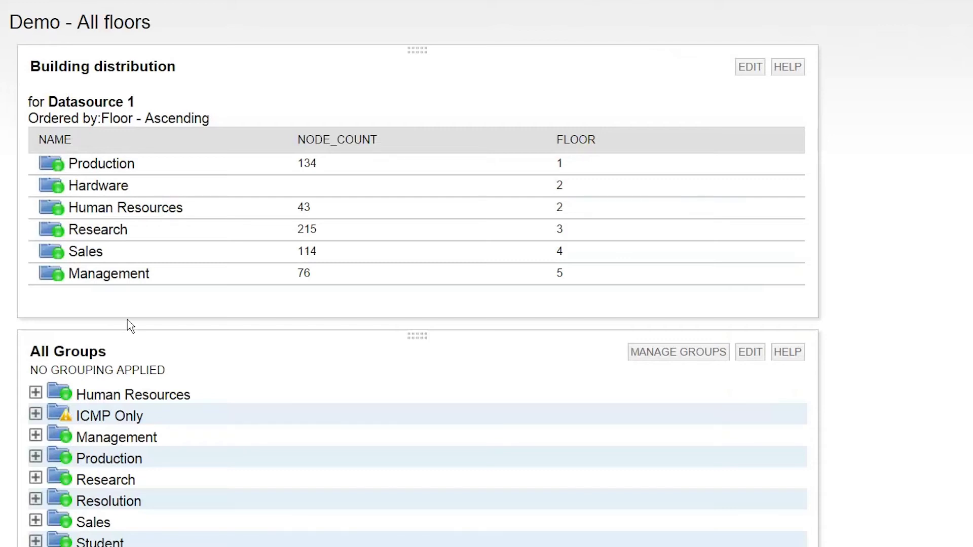
click(94, 256)
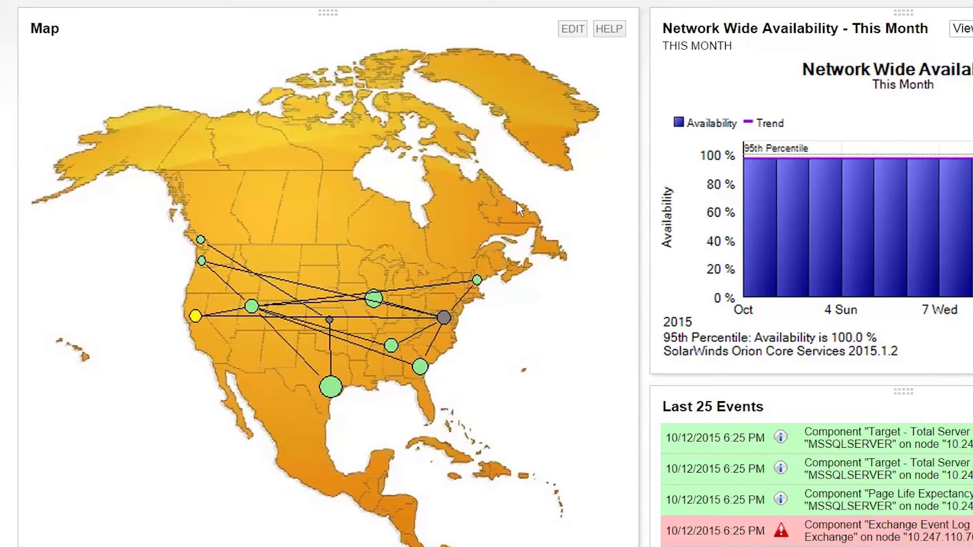
click(572, 29)
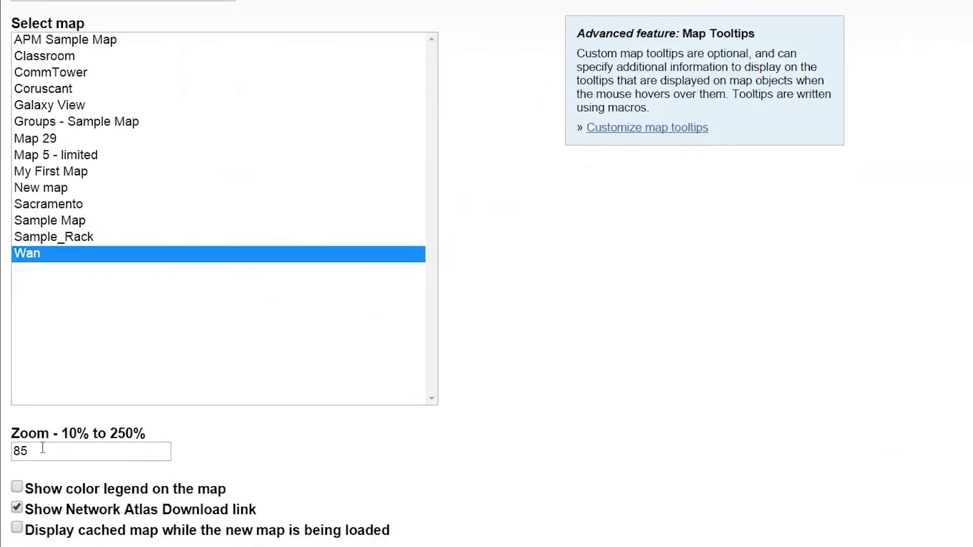